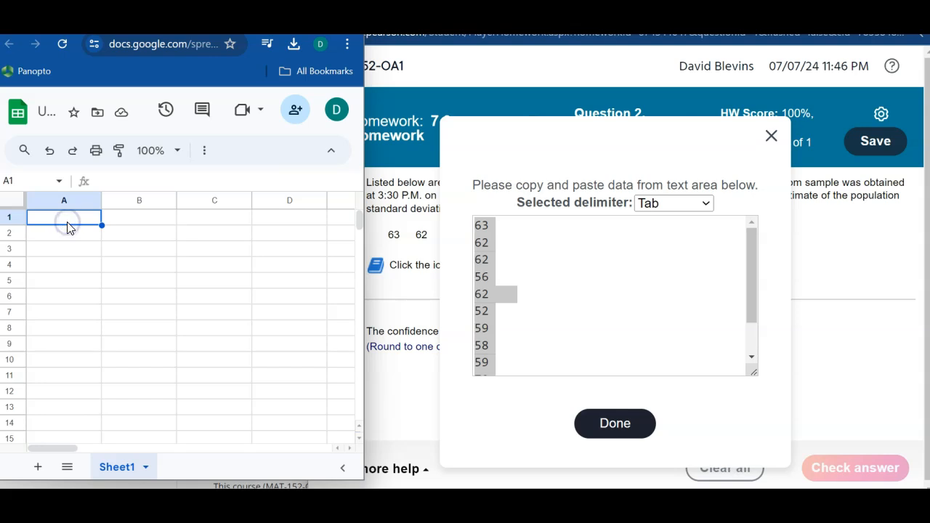
# Paste the copied speed data into column A starting at A1 and format the column with no decimal places.
pyautogui.hotkey('ctrl', 'v')
pyautogui.click(68, 201)
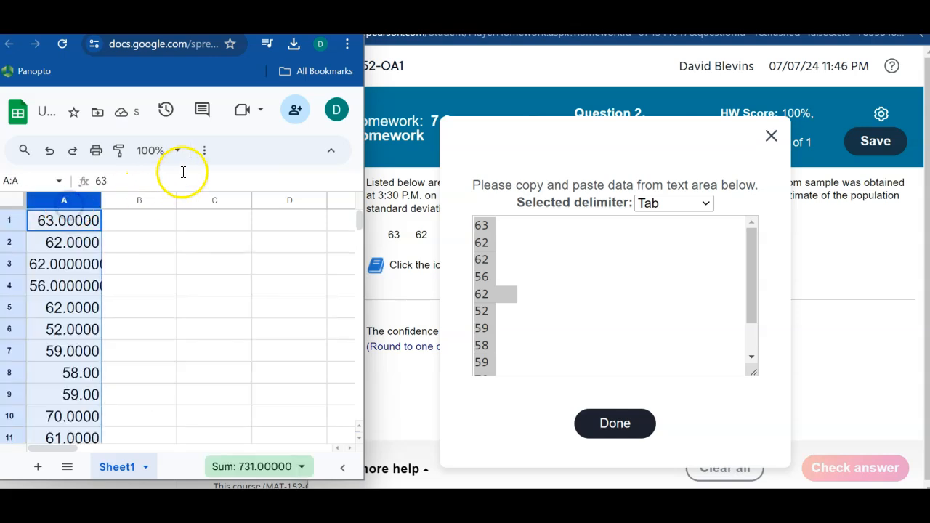
pyautogui.click(204, 151)
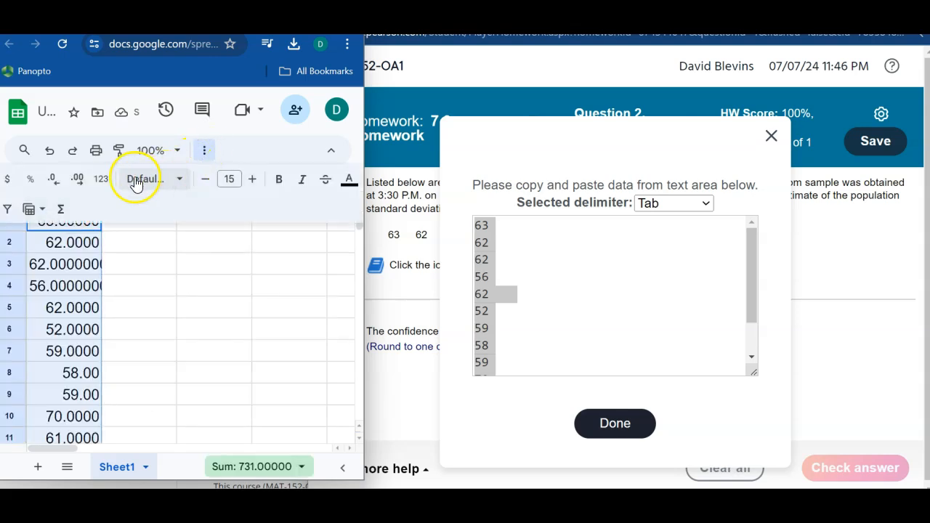
pyautogui.click(62, 180)
pyautogui.click(62, 180)
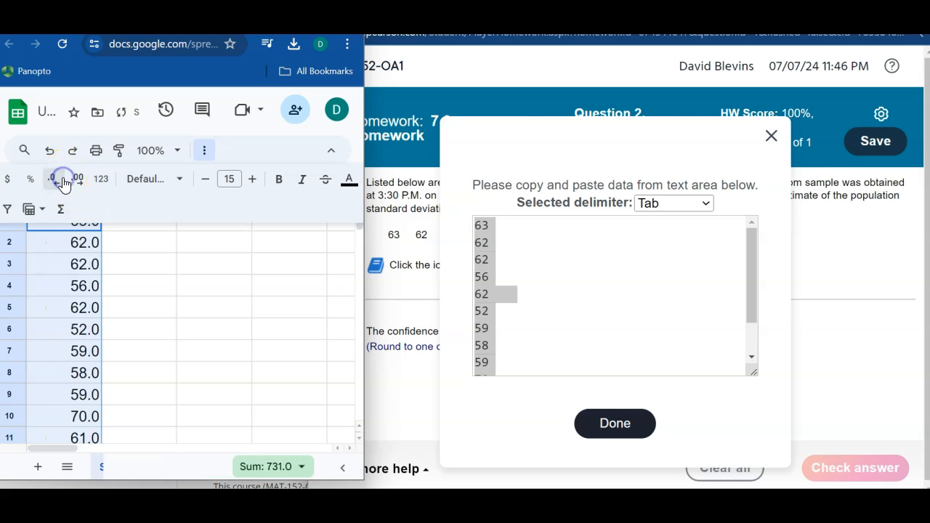
pyautogui.click(63, 180)
# Enter the label "s" in cell C1.
pyautogui.click(145, 225)
pyautogui.press('Tab')
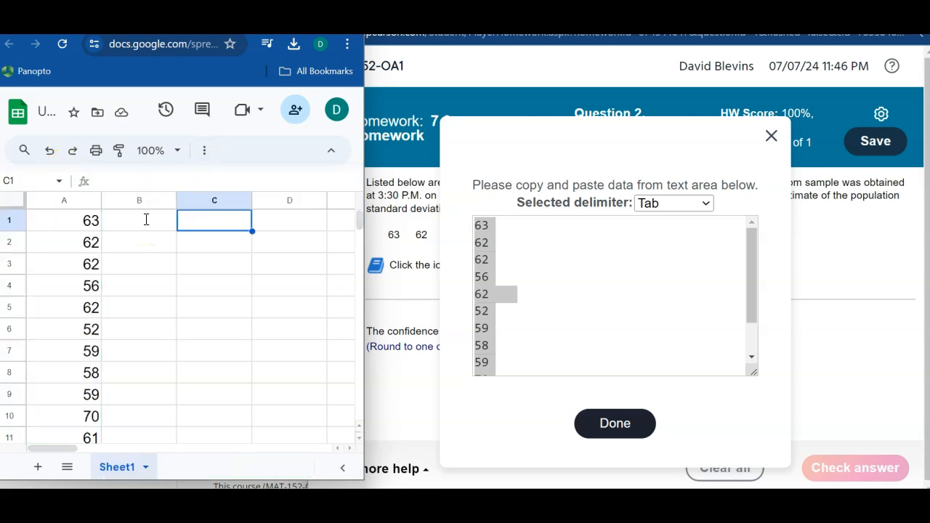
pyautogui.write('s')
# Calculate the sample standard deviation of column A in cell B1 with =STDEV(A:A).
pyautogui.click(146, 219)
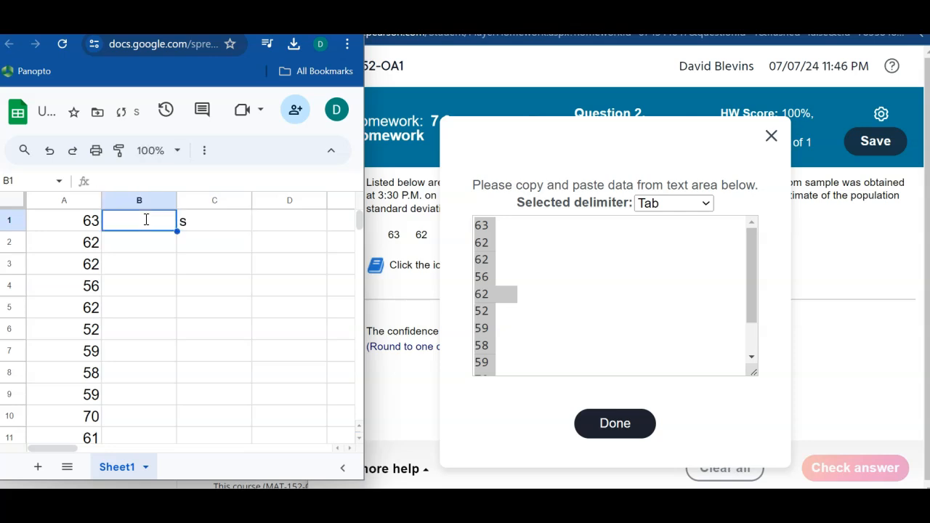
pyautogui.write('=s')
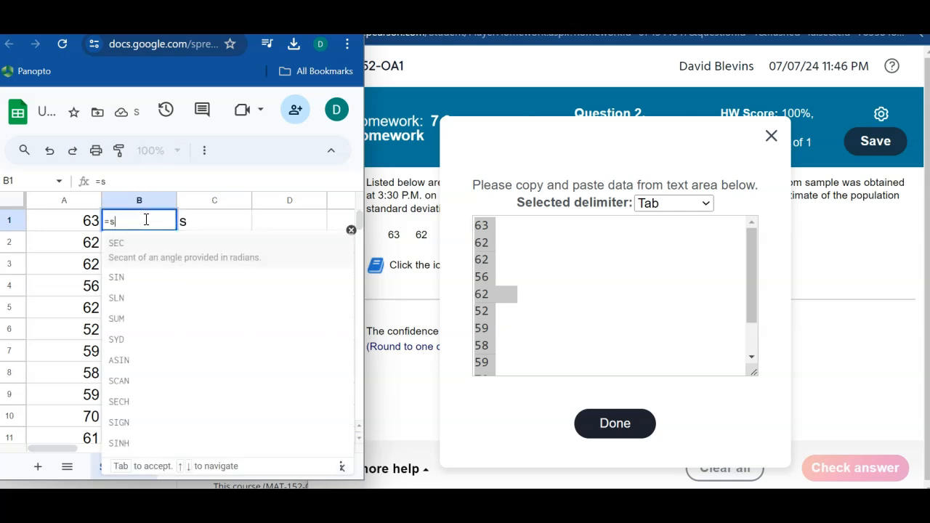
pyautogui.write('t')
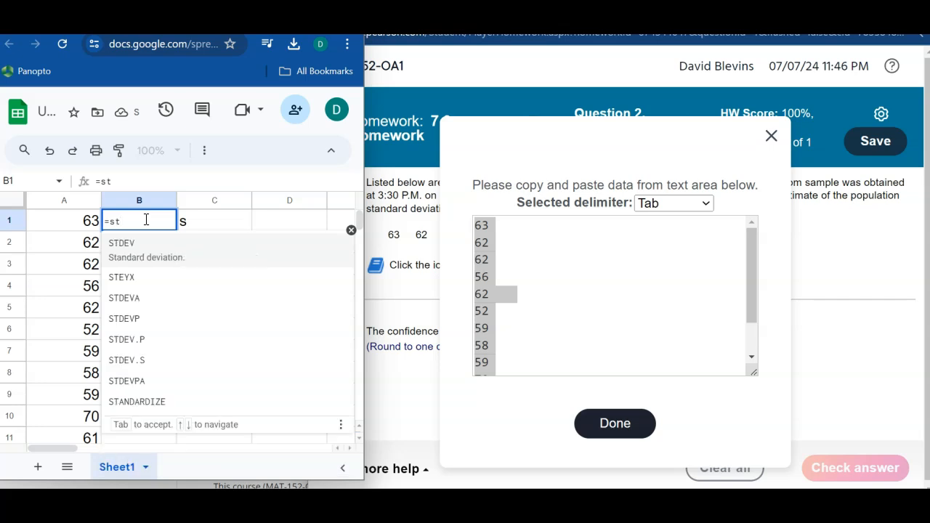
pyautogui.click(135, 242)
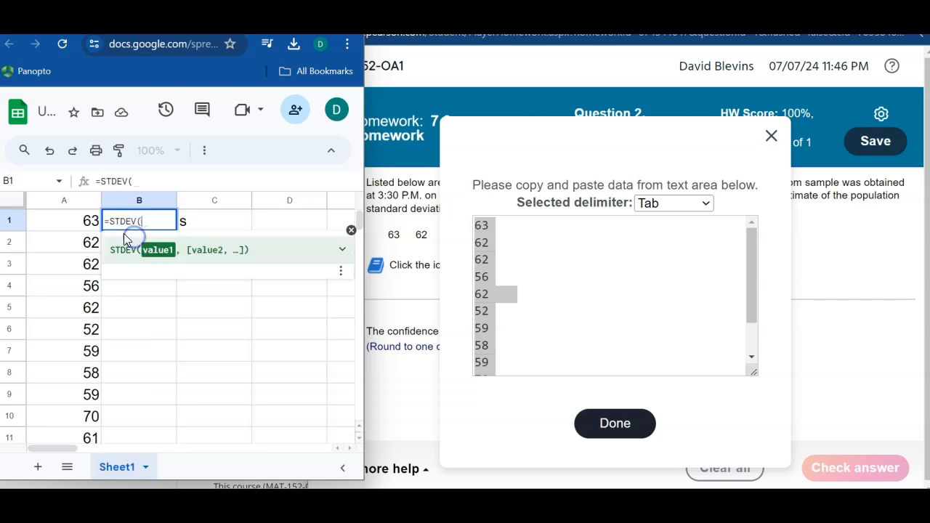
pyautogui.click(76, 201)
pyautogui.press('Return')
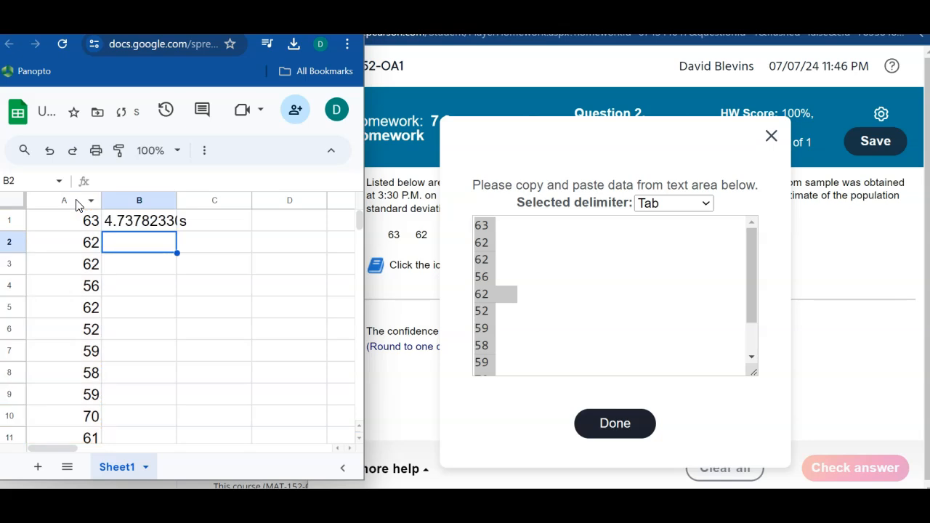
pyautogui.click(116, 221)
# Check the question's confidence level, label C2 "Confidence" and enter 0.99 in B2.
pyautogui.click(468, 232)
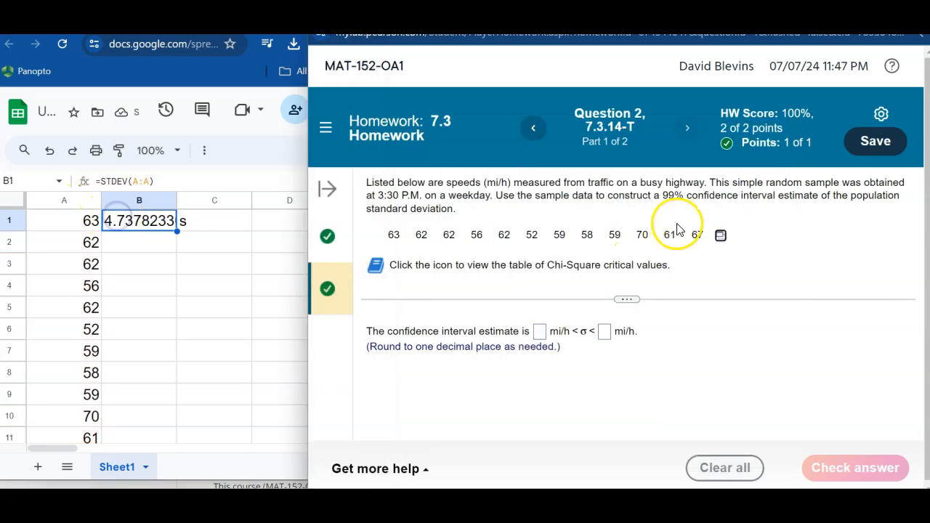
pyautogui.click(202, 242)
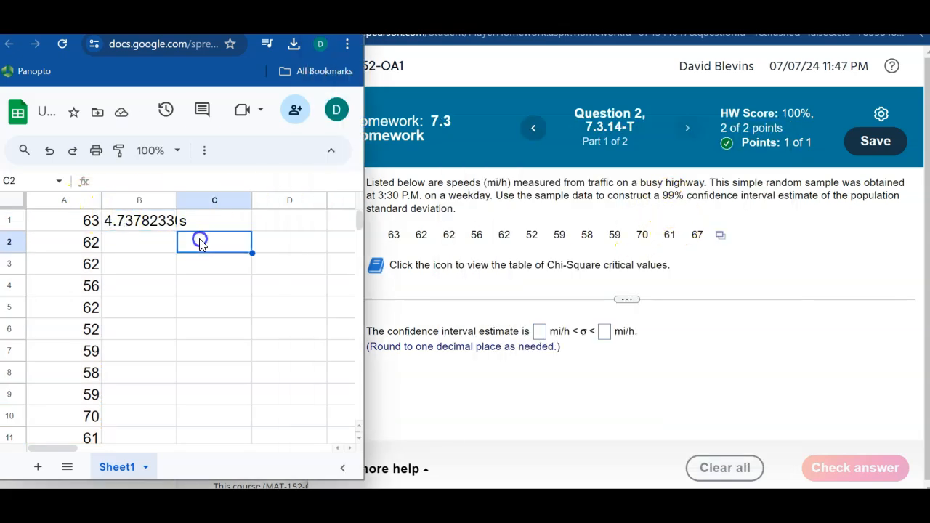
pyautogui.write('Confidence')
pyautogui.press('Return')
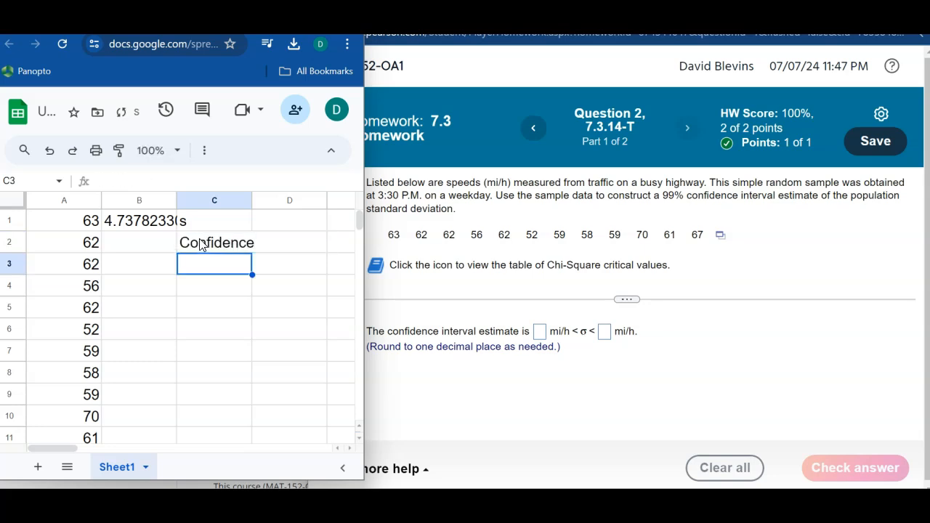
pyautogui.press('Up')
pyautogui.press('Left')
pyautogui.write('0.99')
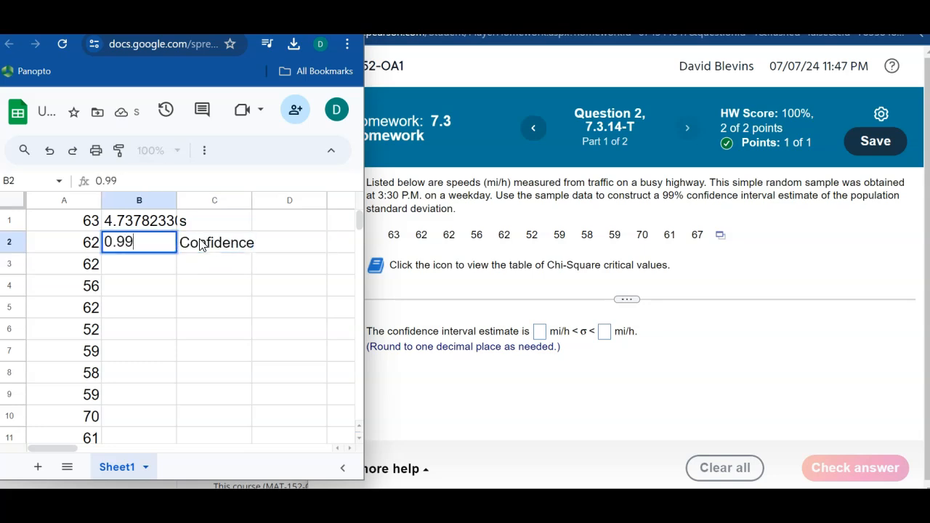
pyautogui.press('Return')
# Enter the label "Alpha/2" in cell C3 and select B3 beside it.
pyautogui.press('Right')
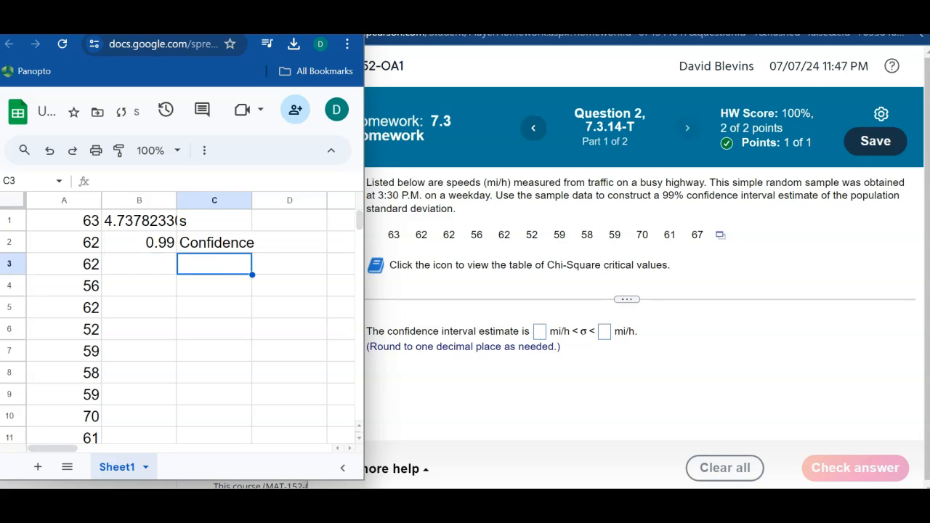
pyautogui.write('Alpha/2')
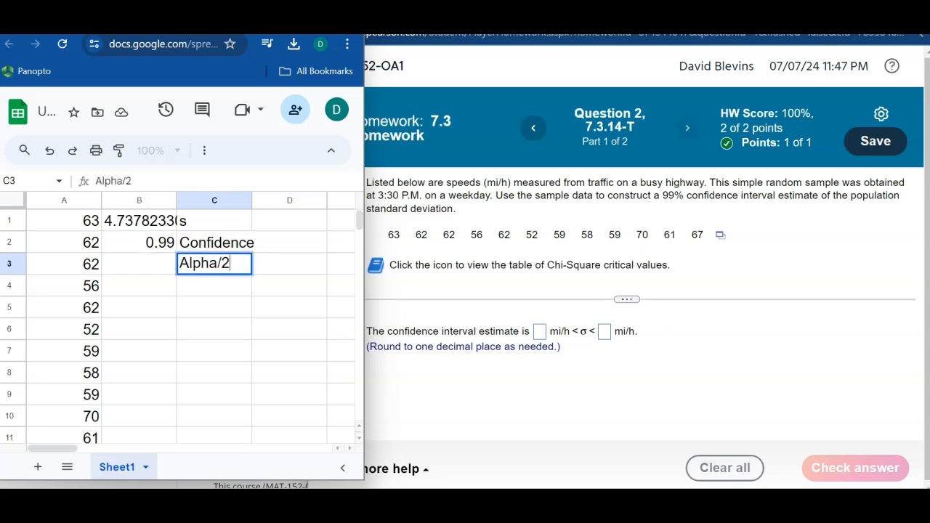
pyautogui.press('Left')
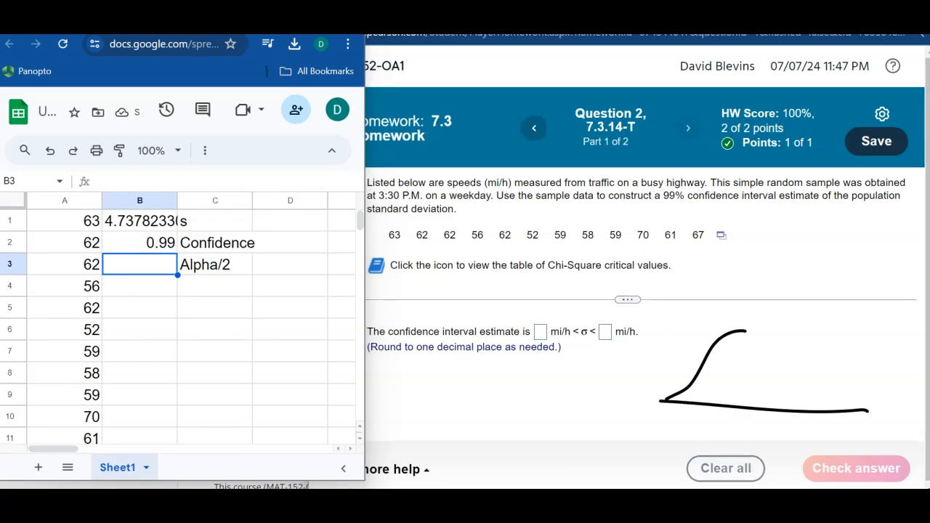
# Sketch a distribution curve over the homework page, marking .99 in the centre, arrows to both tails and .005 for the upper tail.
pyautogui.moveTo(747, 332)
pyautogui.mouseDown()
pyautogui.moveTo(803, 385)
pyautogui.moveTo(863, 405)
pyautogui.mouseUp()
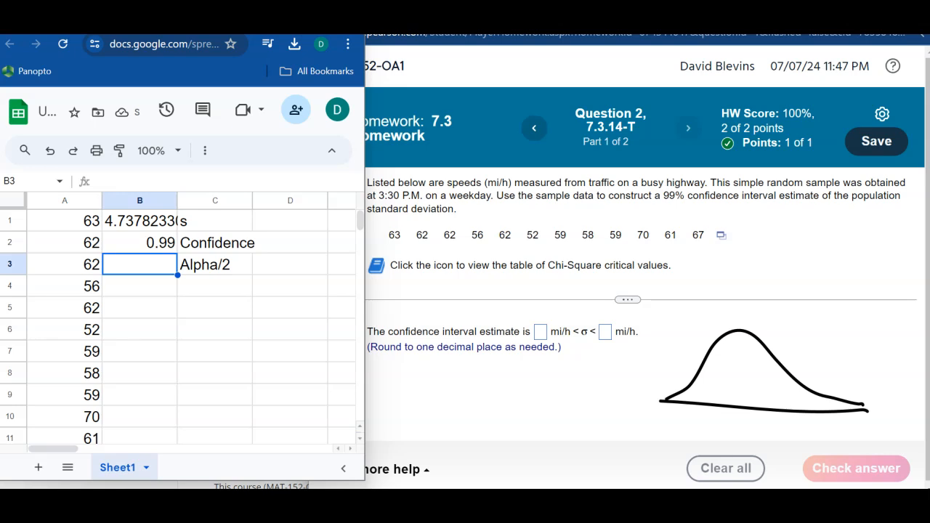
pyautogui.moveTo(706, 365); pyautogui.dragTo(705, 399)
pyautogui.moveTo(792, 375); pyautogui.dragTo(794, 411)
pyautogui.click(839, 69)
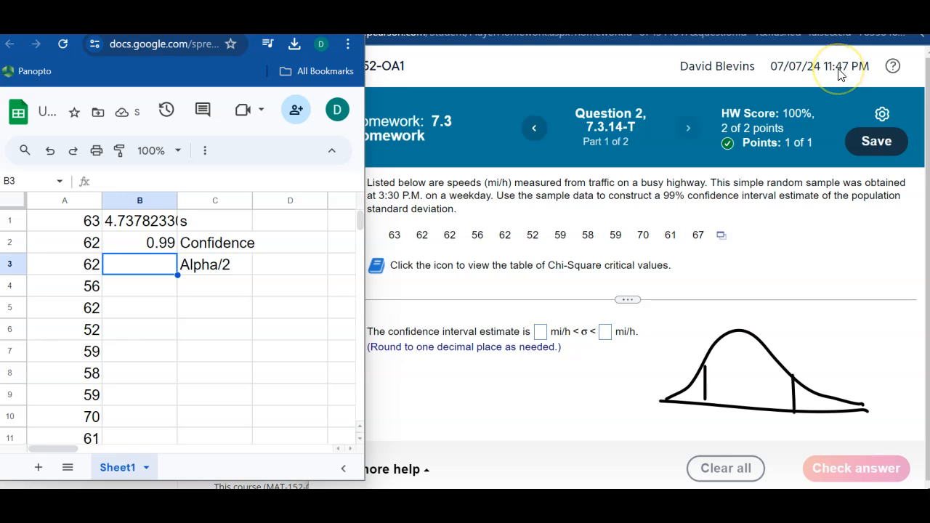
pyautogui.moveTo(747, 361)
pyautogui.mouseDown()
pyautogui.moveTo(738, 367)
pyautogui.moveTo(748, 388)
pyautogui.moveTo(765, 389)
pyautogui.mouseUp()
pyautogui.moveTo(834, 346); pyautogui.dragTo(821, 367)
pyautogui.moveTo(667, 347); pyautogui.dragTo(685, 376)
pyautogui.moveTo(674, 372); pyautogui.dragTo(688, 363)
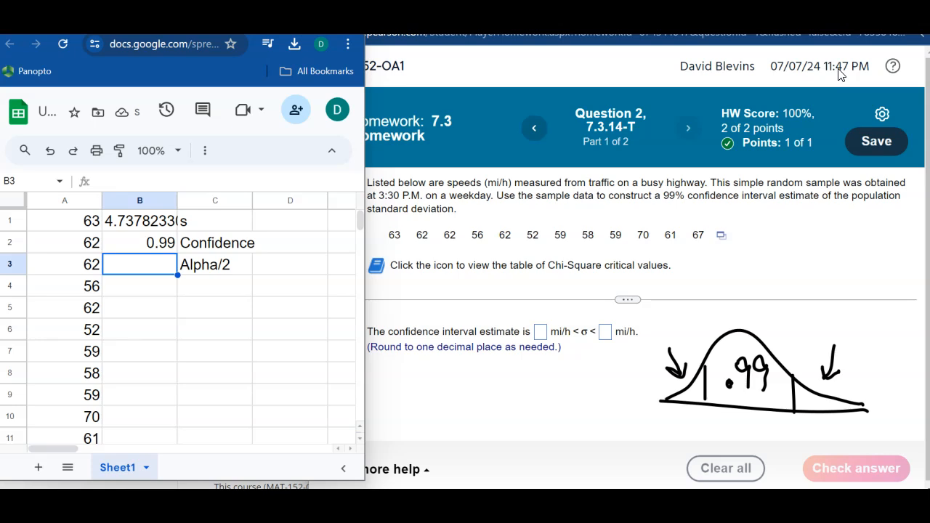
pyautogui.moveTo(815, 327)
pyautogui.mouseDown()
pyautogui.moveTo(833, 315)
pyautogui.moveTo(841, 327)
pyautogui.moveTo(845, 315)
pyautogui.moveTo(860, 333)
pyautogui.mouseUp()
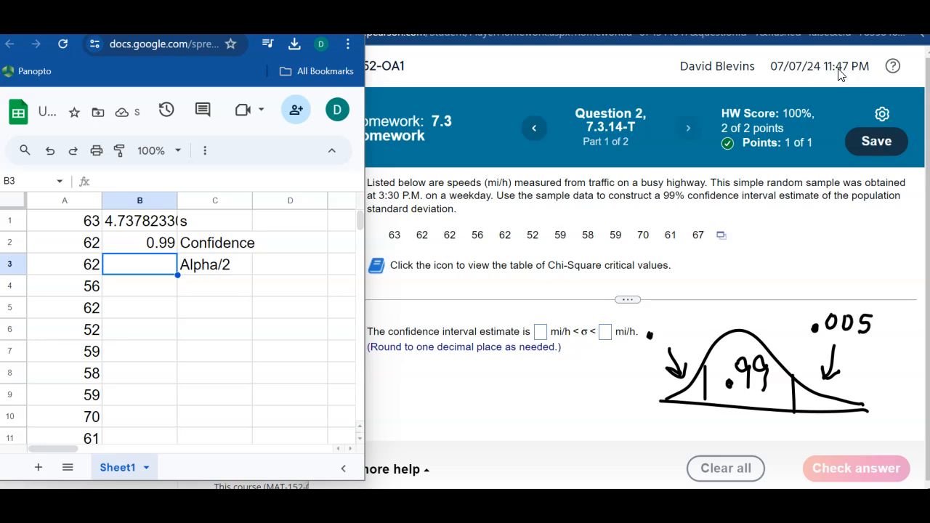
pyautogui.moveTo(664, 320)
pyautogui.mouseDown()
pyautogui.moveTo(671, 329)
pyautogui.moveTo(678, 319)
pyautogui.moveTo(689, 332)
pyautogui.mouseUp()
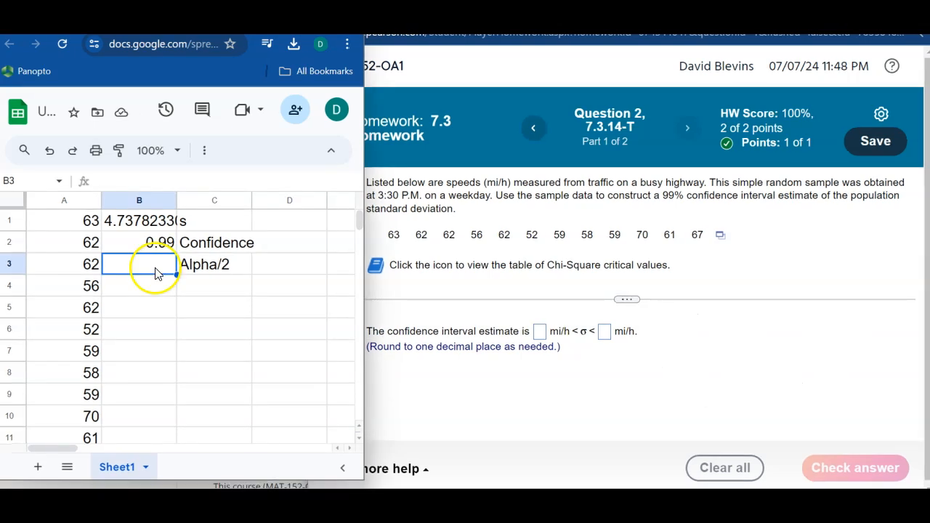
# Calculate alpha/2 in cell B3 with the formula =(1-B2)/2.
pyautogui.write('=(')
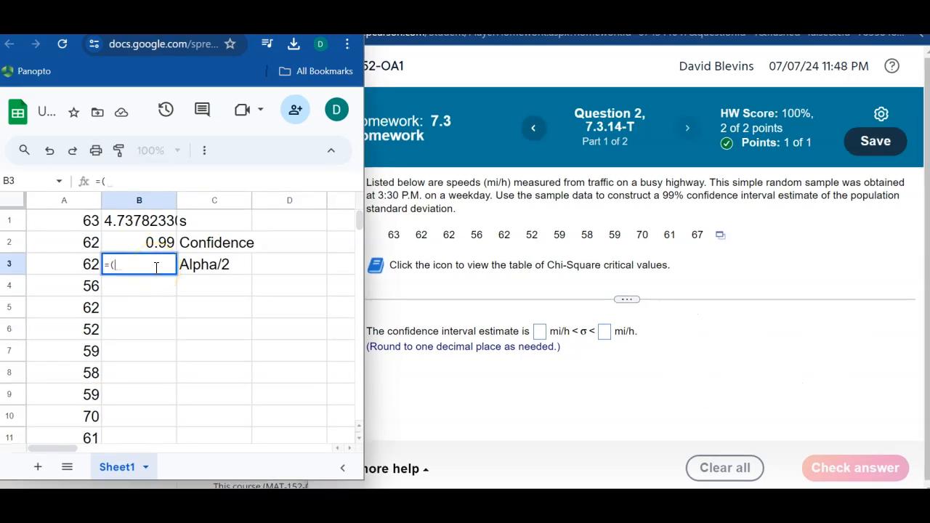
pyautogui.write('1-')
pyautogui.click(156, 244)
pyautogui.write(')/2')
pyautogui.press('Return')
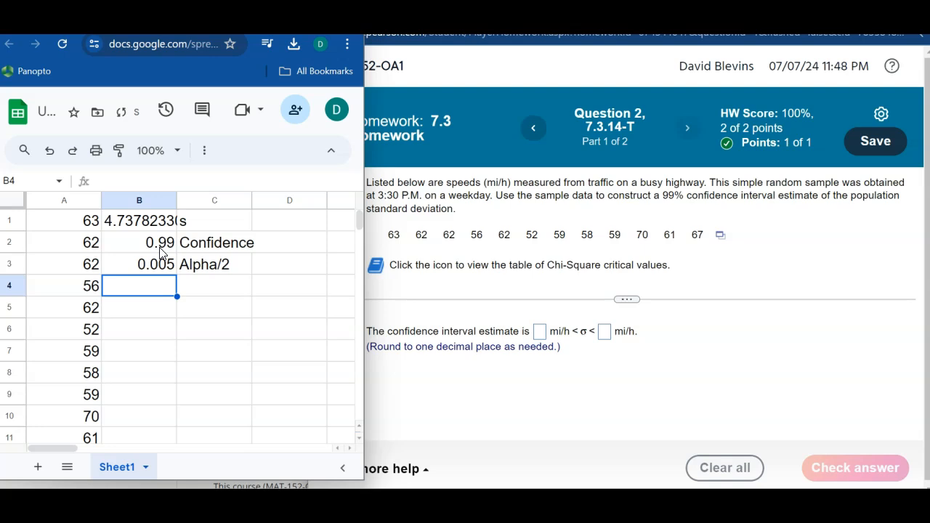
# Label cell C4 "X2L" and cell C5 "X2R" for the two chi-square critical values.
pyautogui.click(194, 291)
pyautogui.write('X')
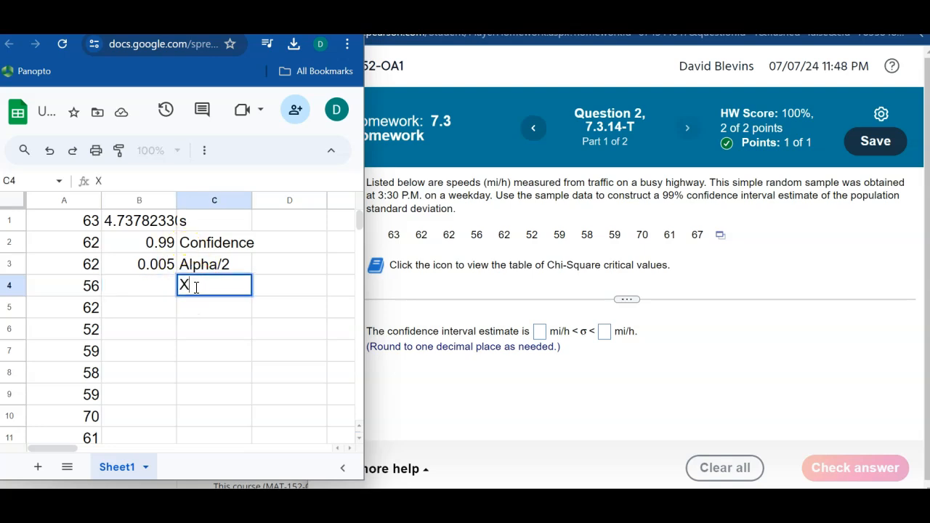
pyautogui.write('2L')
pyautogui.press('Return')
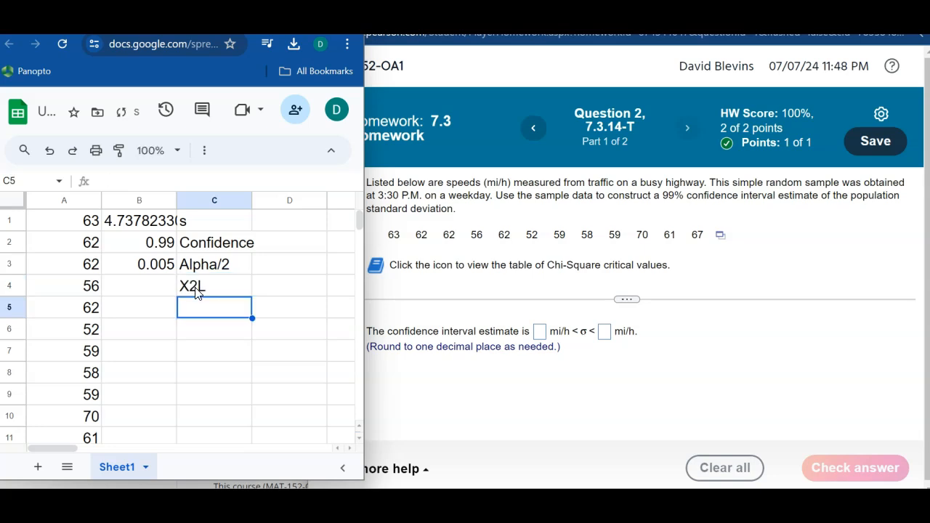
pyautogui.write('X2')
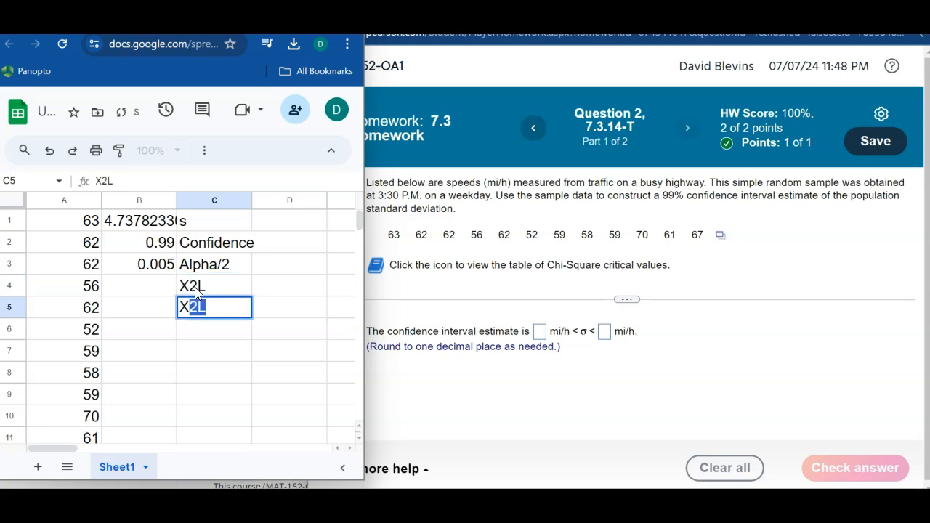
pyautogui.write('R')
pyautogui.press('Return')
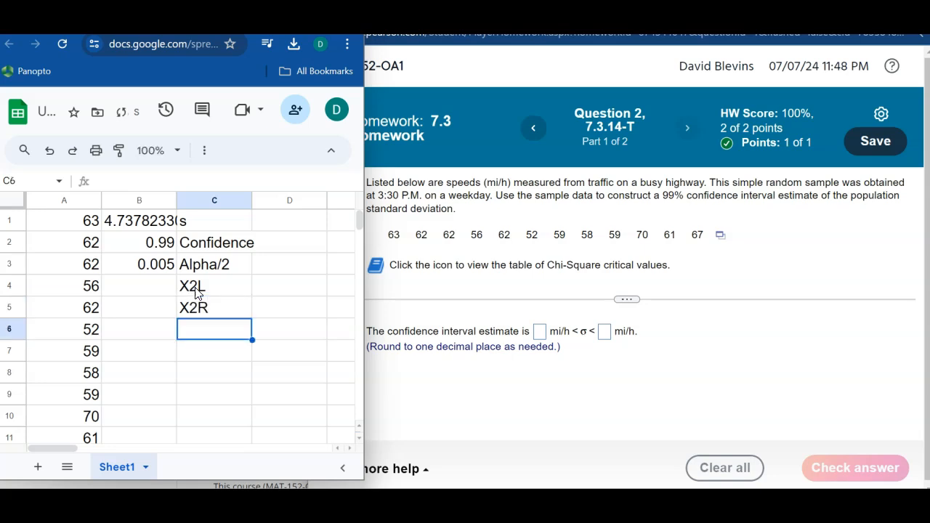
# Calculate the left chi-square critical value in cell B4 with =CHISQ.INV(B3,11), using 11 degrees of freedom.
pyautogui.press('Up')
pyautogui.press('Up')
pyautogui.press('Left')
pyautogui.write('=')
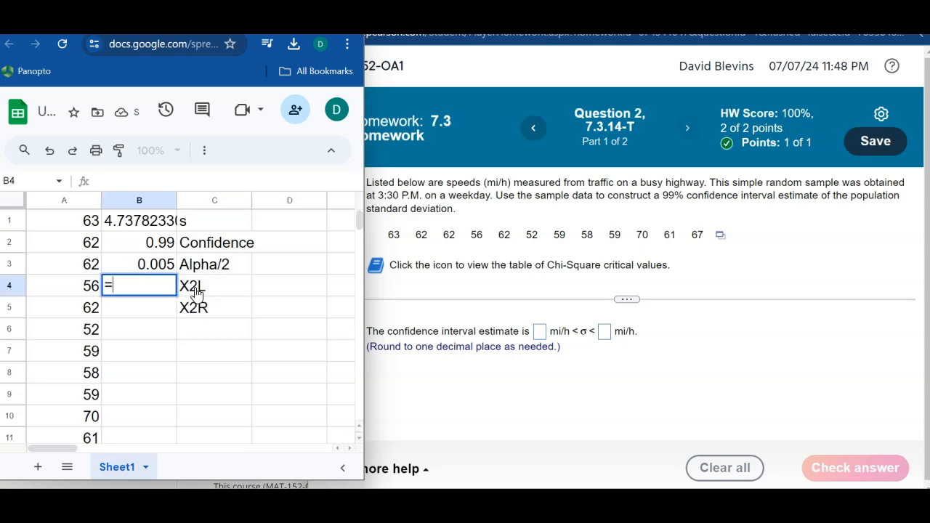
pyautogui.write('ch')
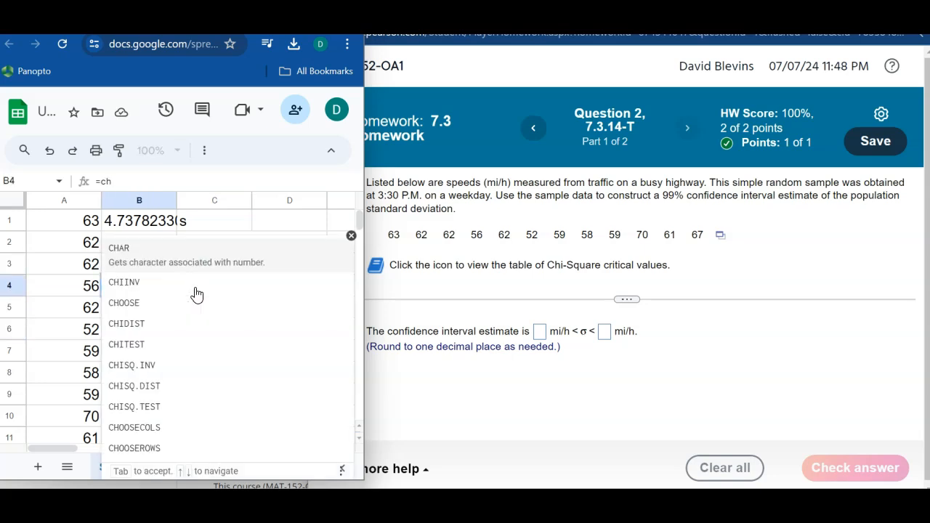
pyautogui.write('i')
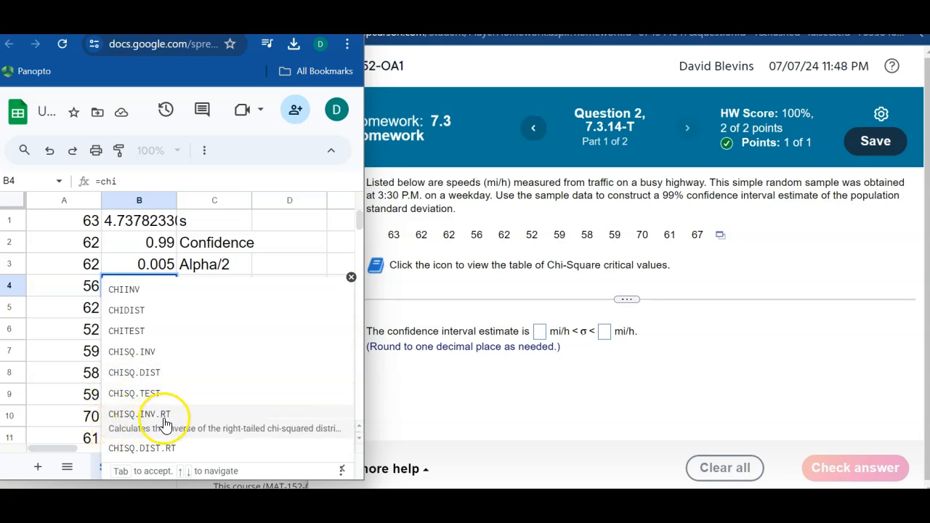
pyautogui.click(143, 359)
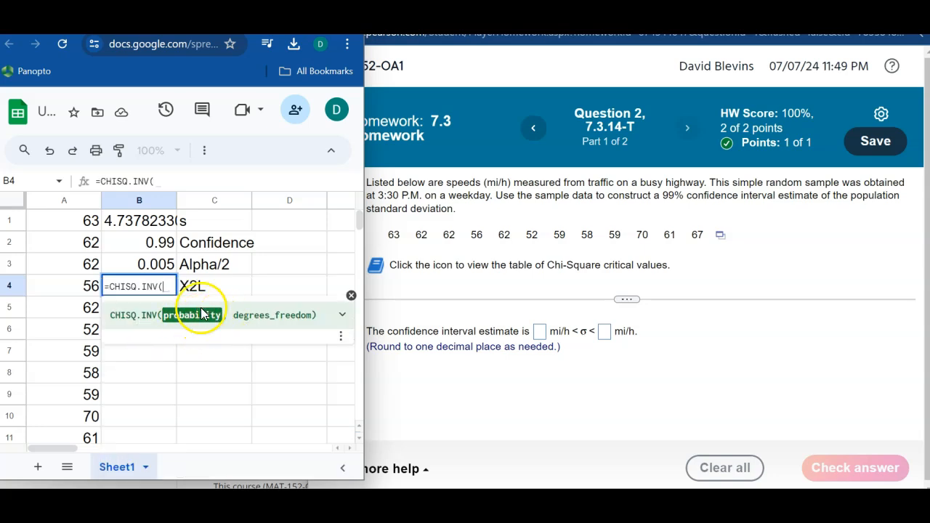
pyautogui.click(154, 271)
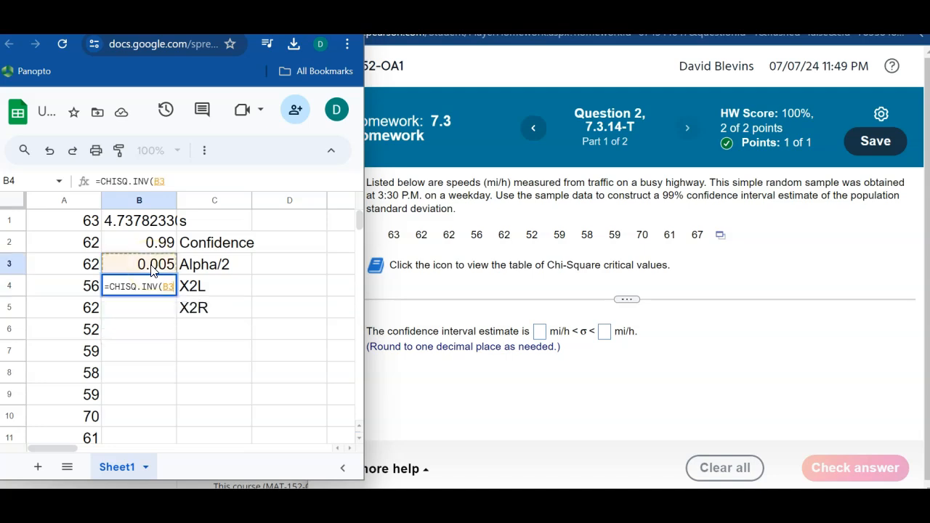
pyautogui.write(',')
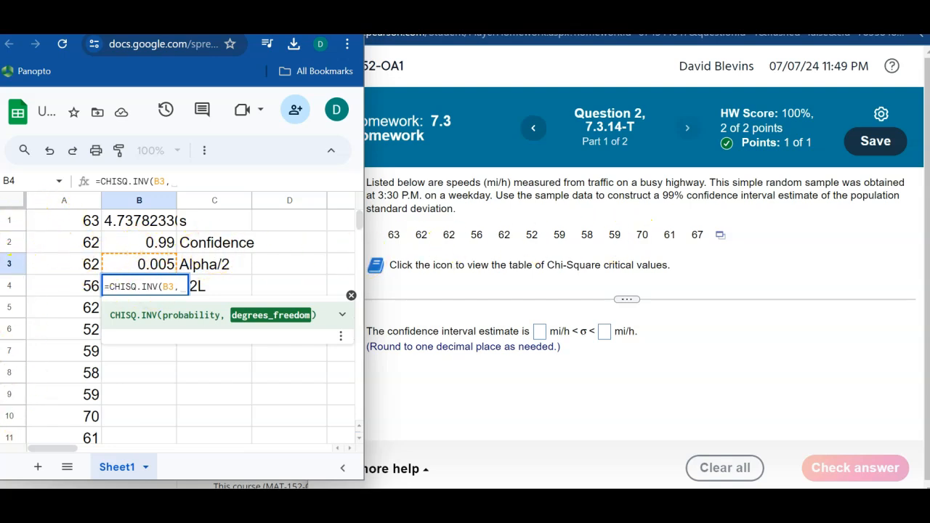
pyautogui.scroll(-2, 357, 431)
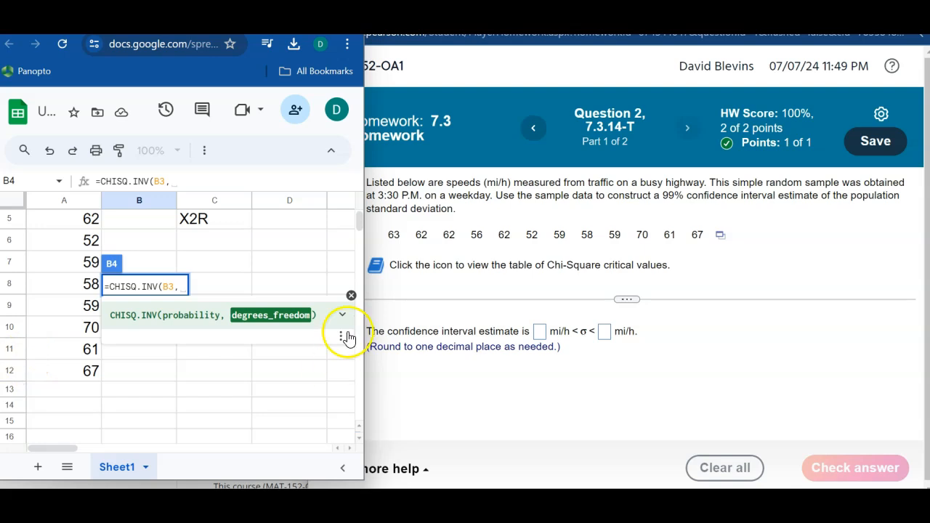
pyautogui.scroll(2, 360, 223)
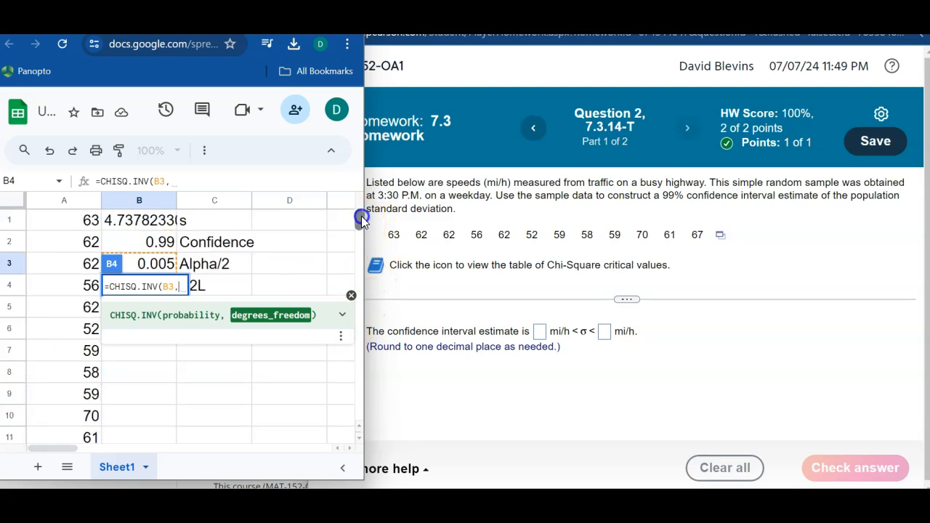
pyautogui.write('11')
pyautogui.press('Return')
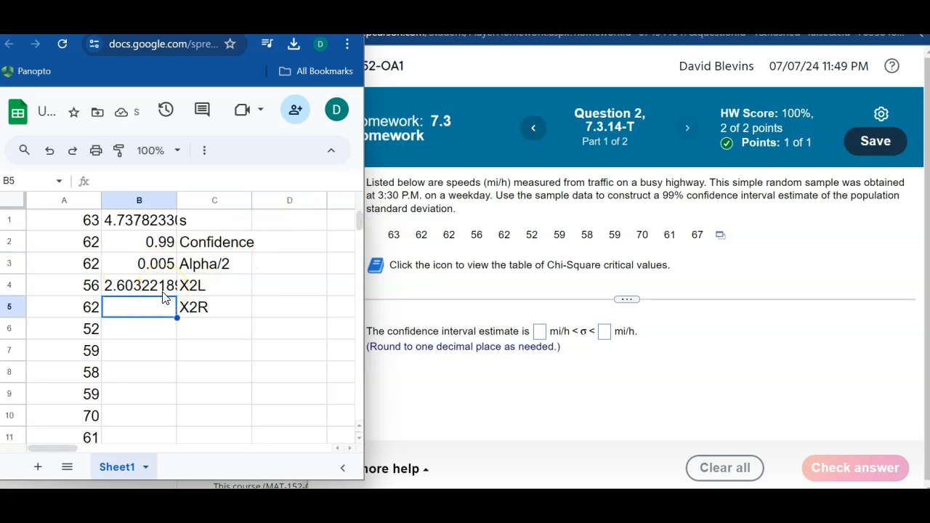
# Calculate the right chi-square critical value in cell B5 with =CHISQ.INV.RT(B3,11).
pyautogui.write('=')
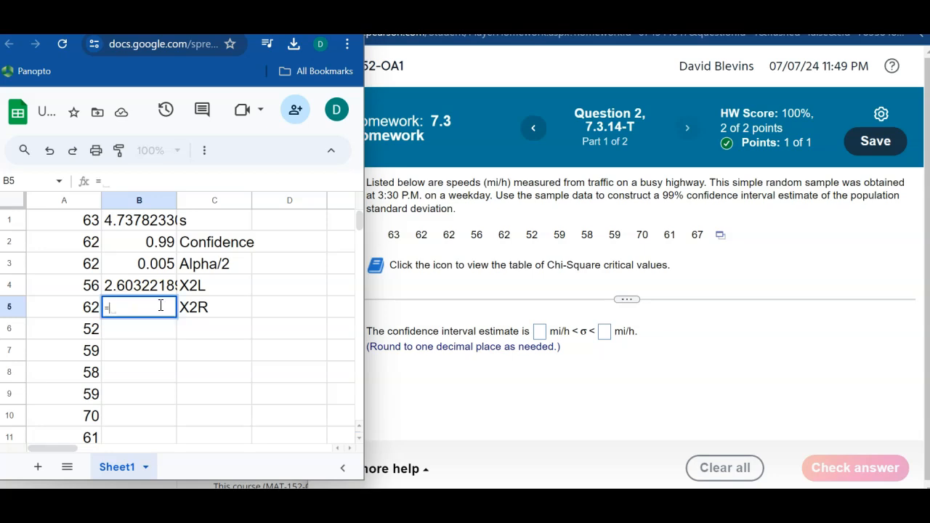
pyautogui.write('chi')
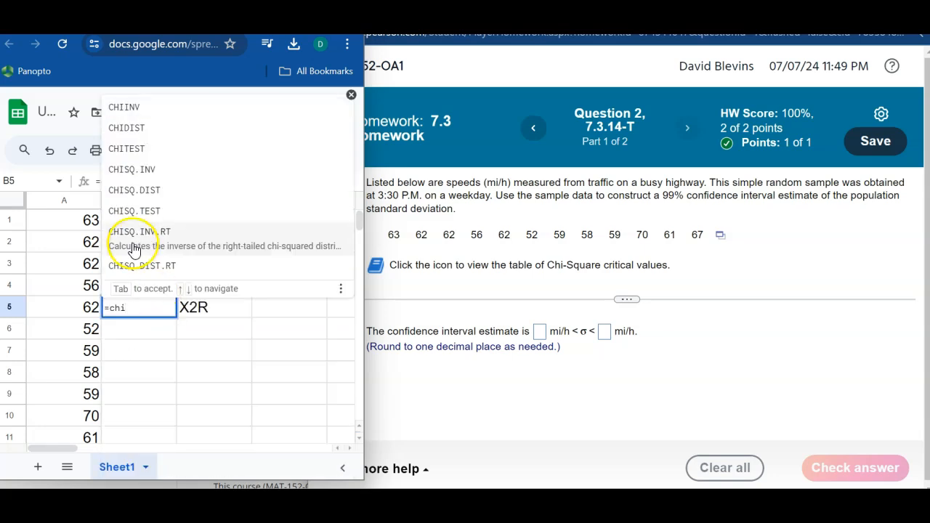
pyautogui.click(161, 231)
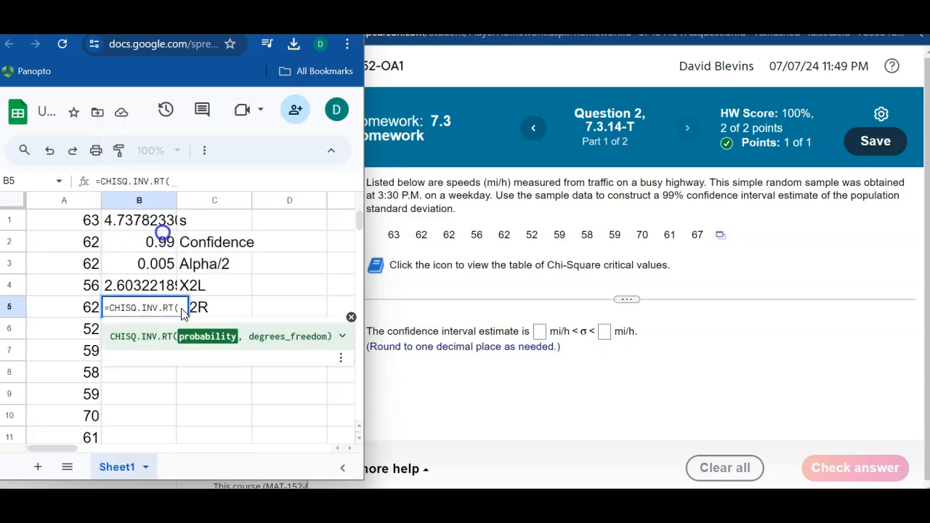
pyautogui.click(153, 266)
pyautogui.write(',')
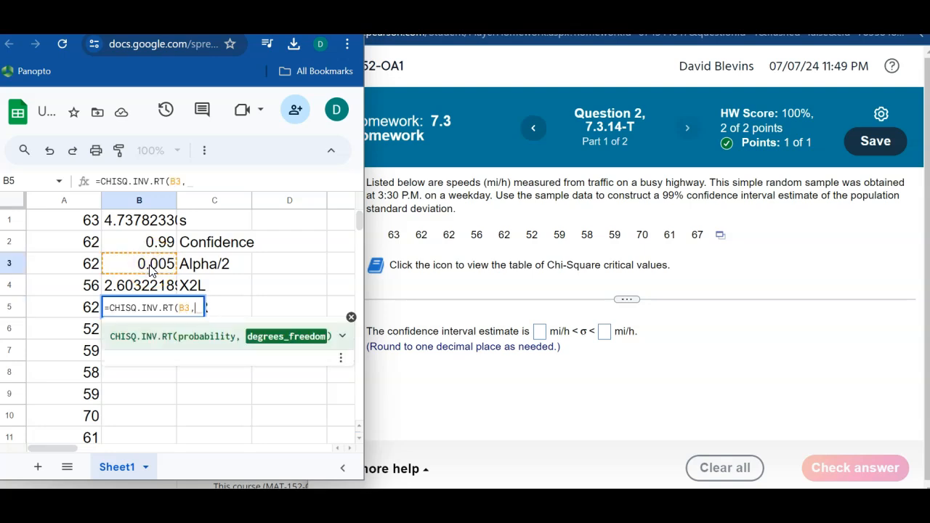
pyautogui.write('11')
pyautogui.press('Return')
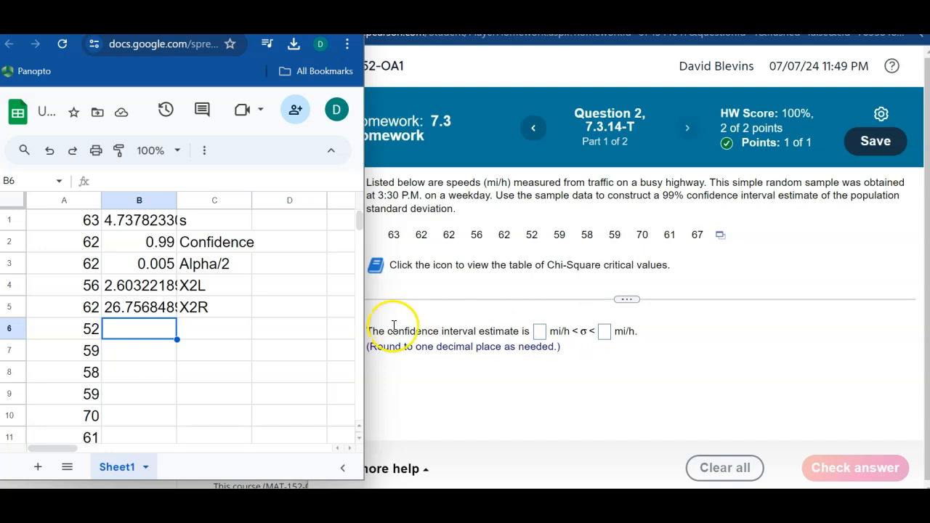
# Label cell C6 "Lower" and cell C7 "Upper" for the two interval limits.
pyautogui.click(201, 324)
pyautogui.write('Lower')
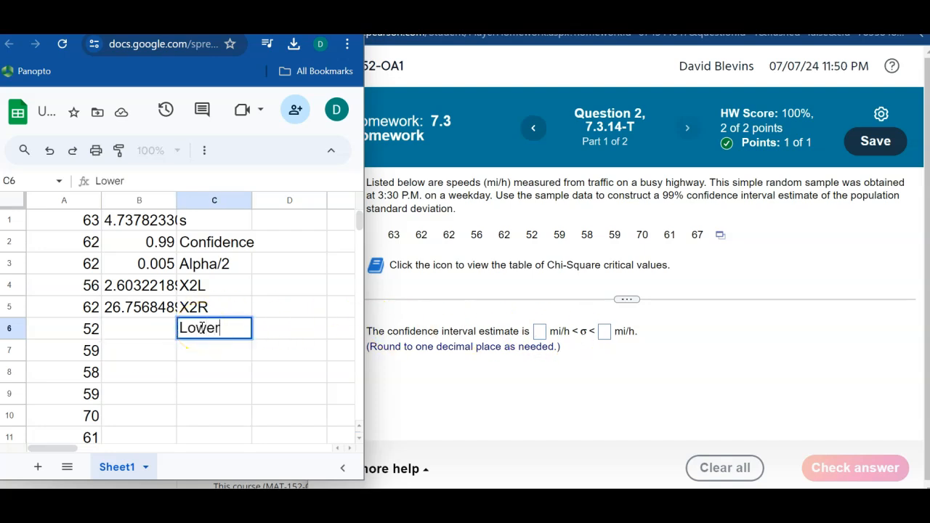
pyautogui.press('Return')
pyautogui.write('Upper')
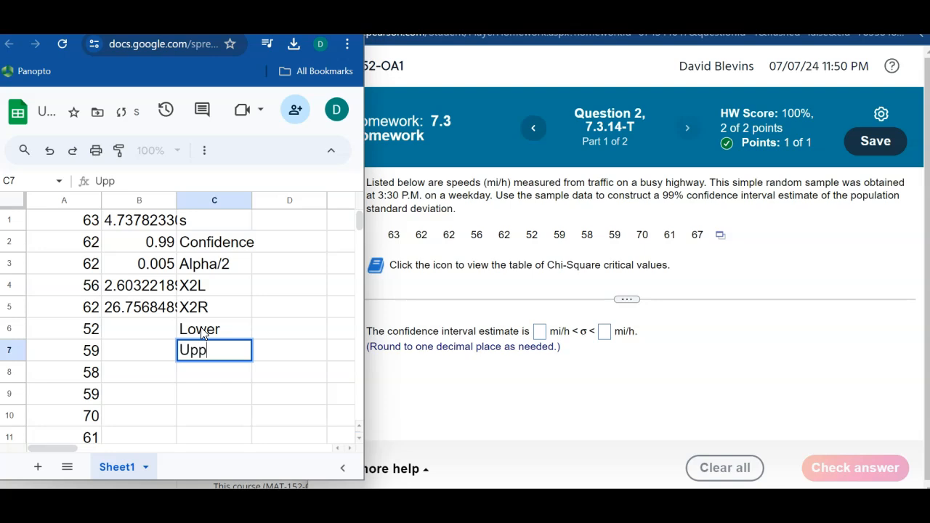
# Calculate the lower confidence limit in cell B6 with the formula =sqrt(11*B1^2/B5).
pyautogui.press('Up')
pyautogui.press('Left')
pyautogui.write('=sqrt(')
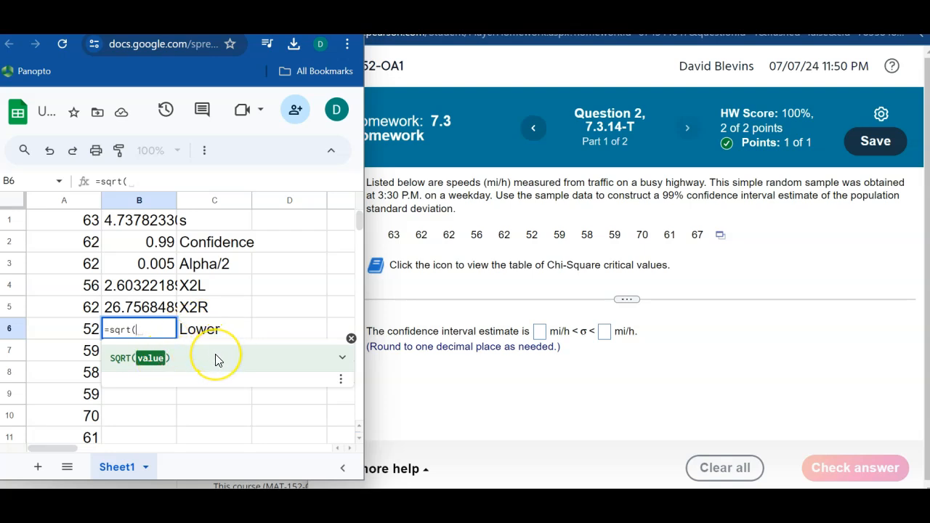
pyautogui.write('11*')
pyautogui.click(148, 227)
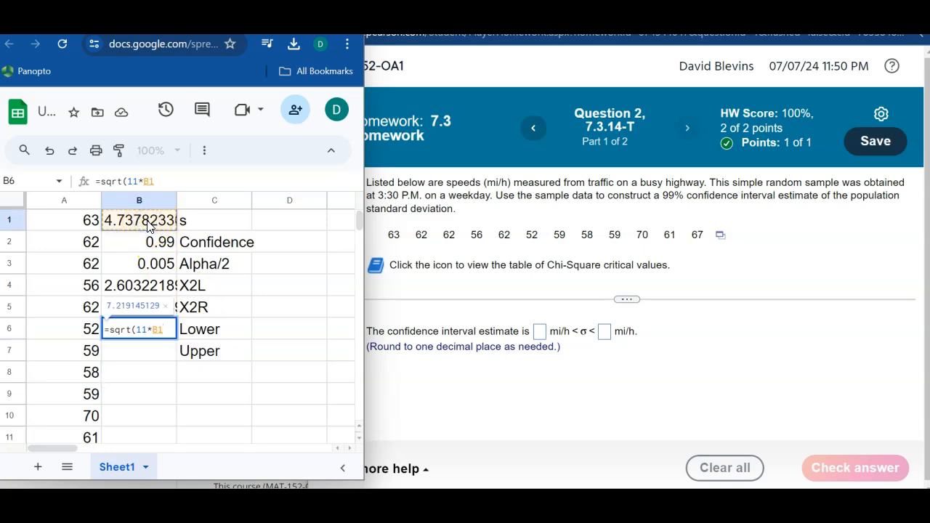
pyautogui.write('^2')
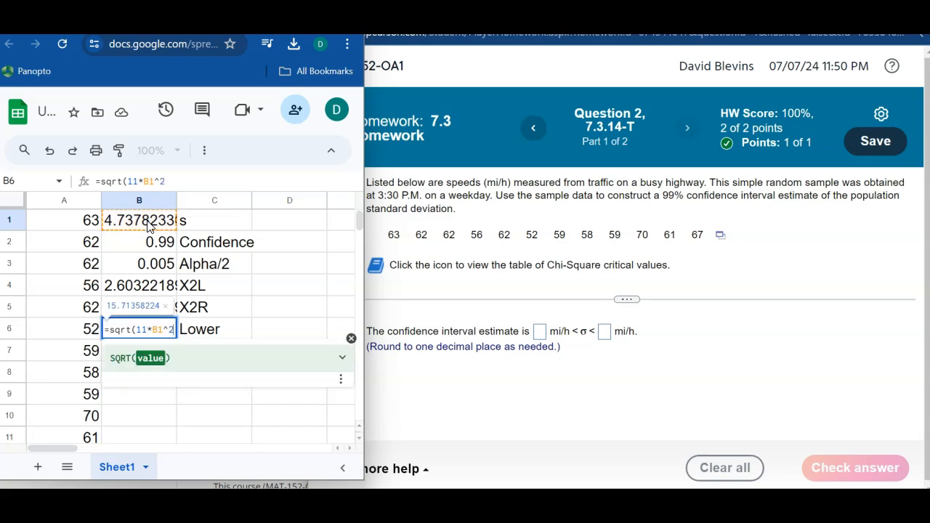
pyautogui.write('/')
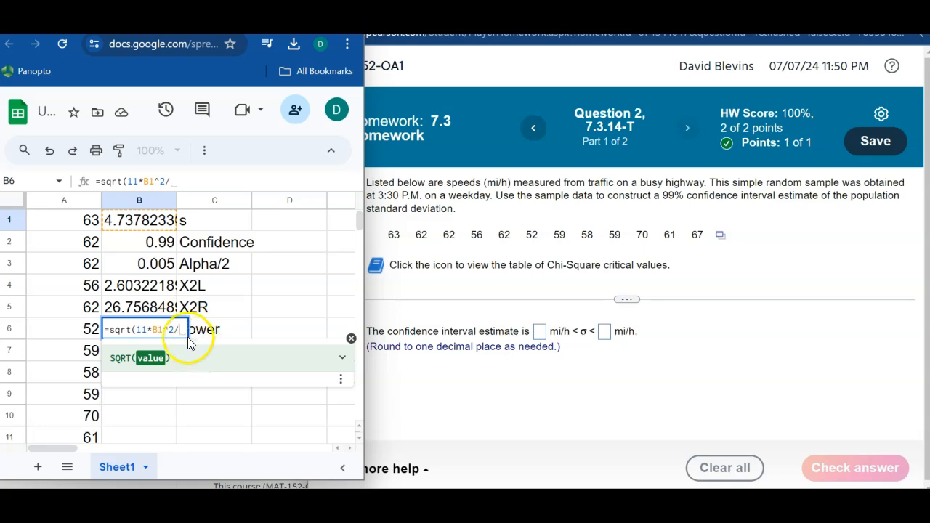
pyautogui.click(144, 307)
pyautogui.press('Return')
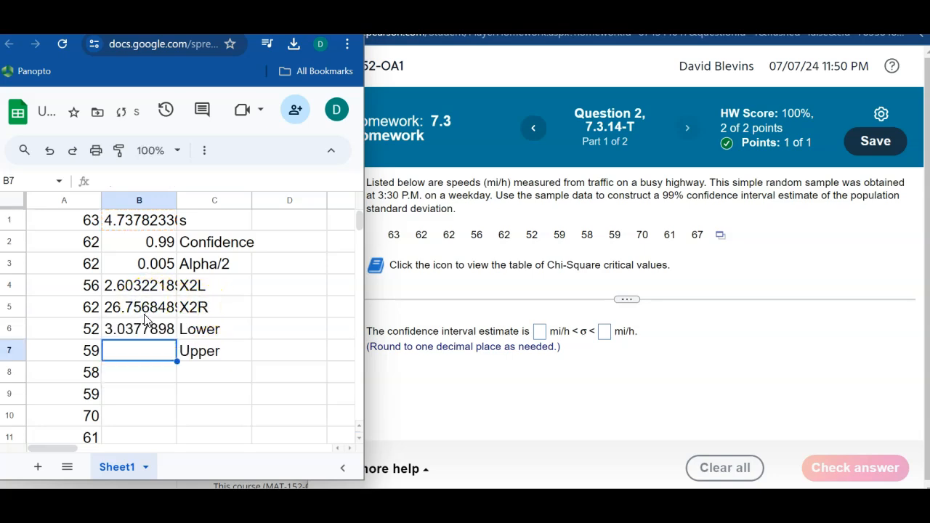
# Copy the B6 formula text into cell B7 and change its divisor to B4, giving =sqrt(11*B1^2/B4) for the upper limit.
pyautogui.click(143, 331)
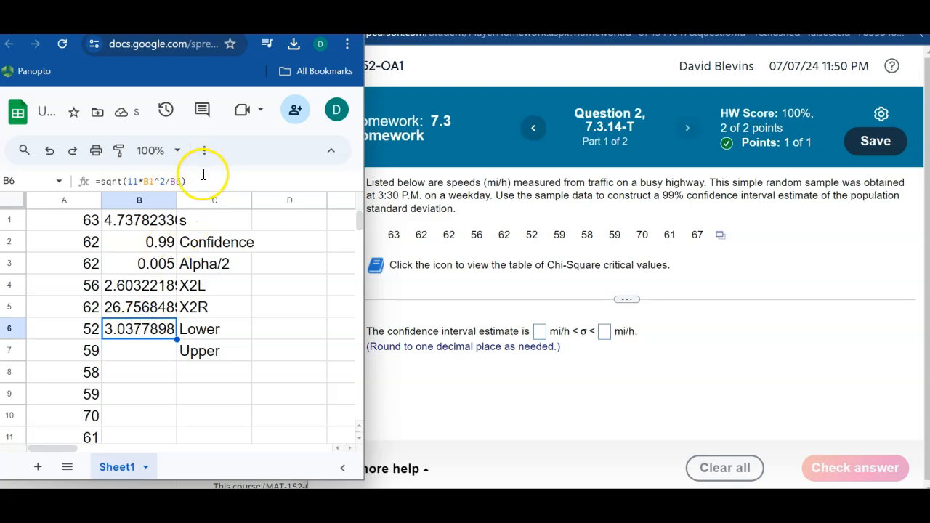
pyautogui.moveTo(200, 181); pyautogui.dragTo(85, 178)
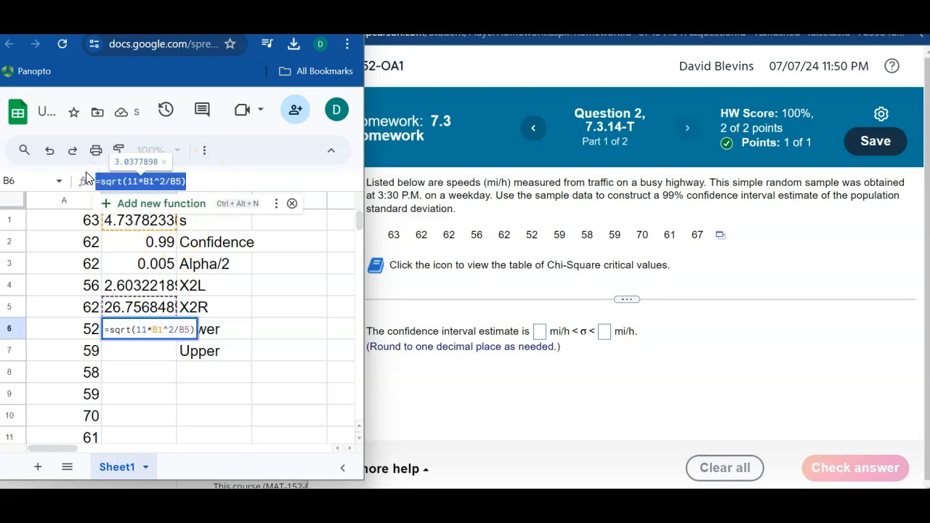
pyautogui.press('Return')
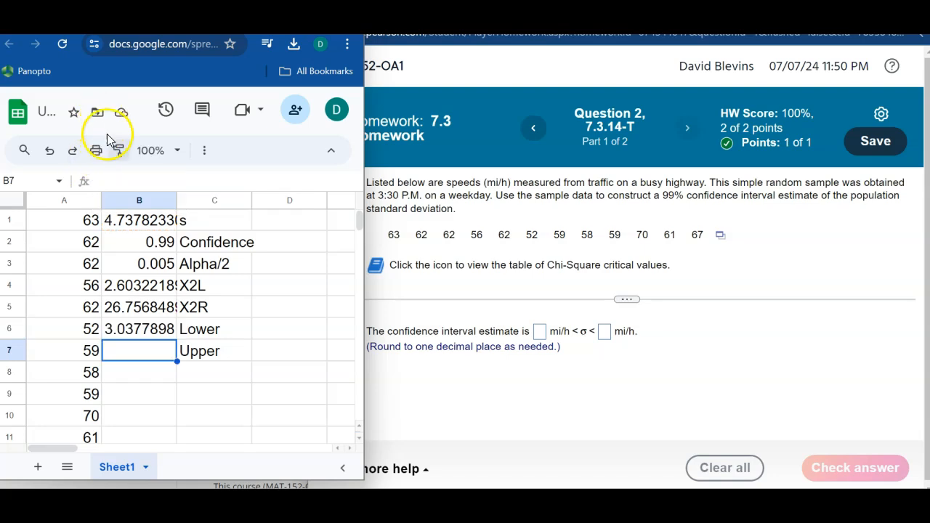
pyautogui.hotkey('ctrl', 'v')
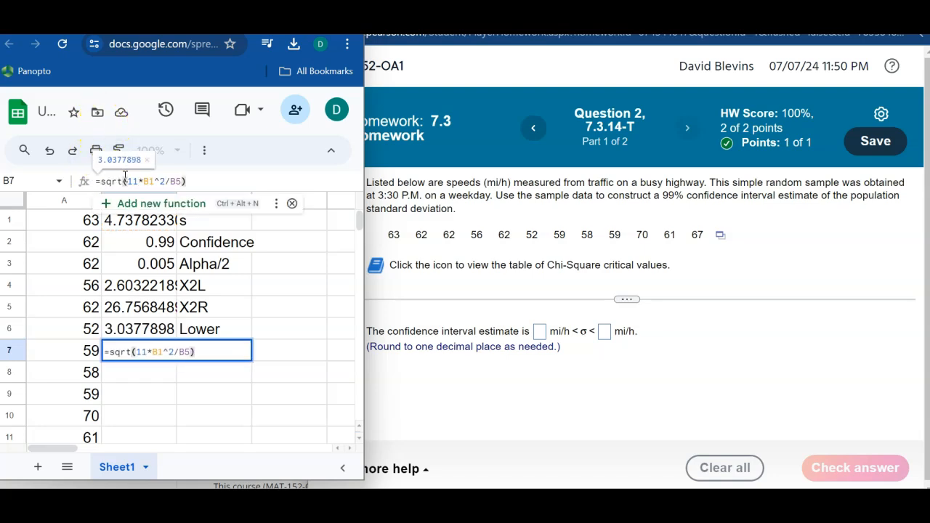
pyautogui.press('BackSpace')
pyautogui.press('BackSpace')
pyautogui.press('BackSpace')
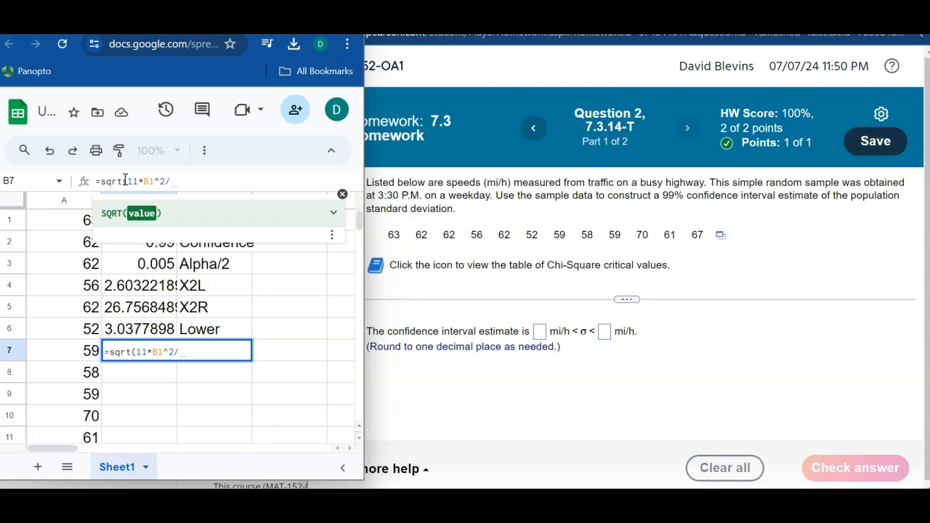
pyautogui.click(129, 288)
pyautogui.write(')')
pyautogui.press('Return')
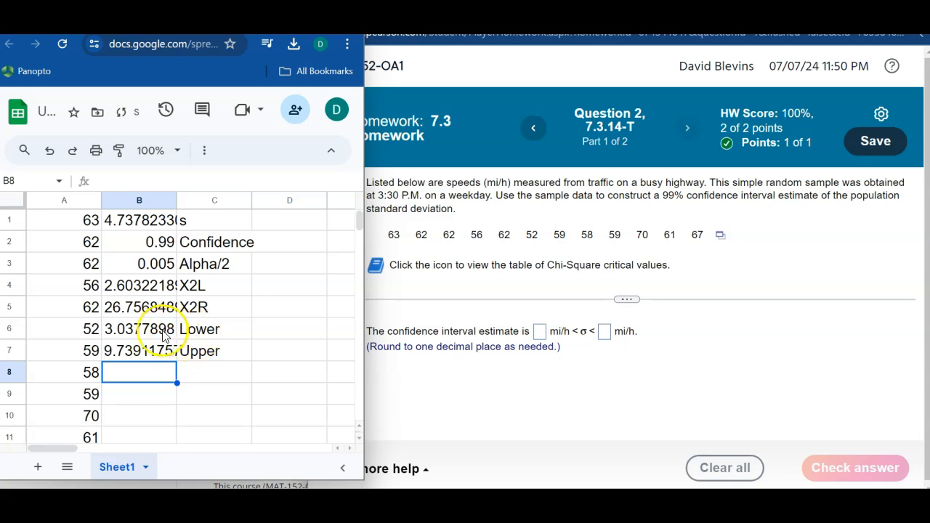
# Switch to the homework page, enter 3 and 9.7 mi/h as the confidence interval limits, and check the answer.
pyautogui.click(163, 336)
pyautogui.click(134, 351)
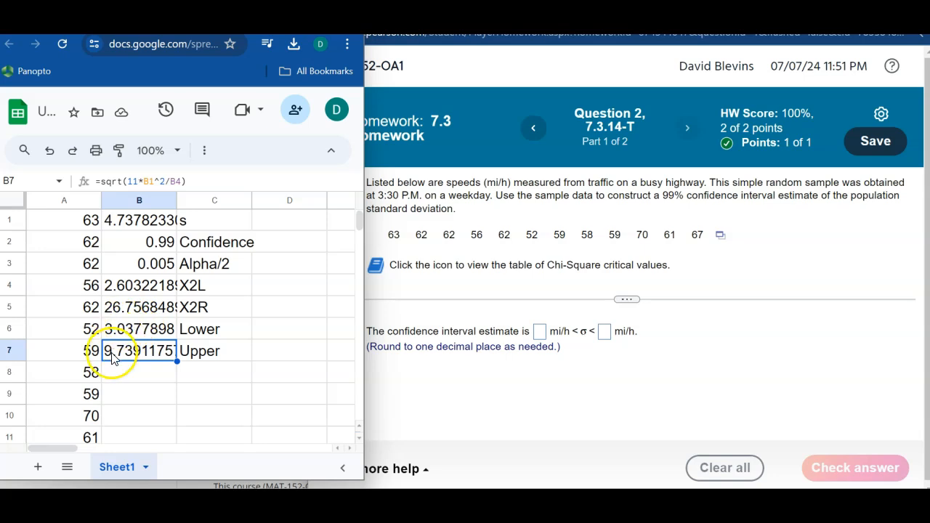
pyautogui.click(539, 331)
pyautogui.write('3')
pyautogui.click(604, 334)
pyautogui.write('9.7')
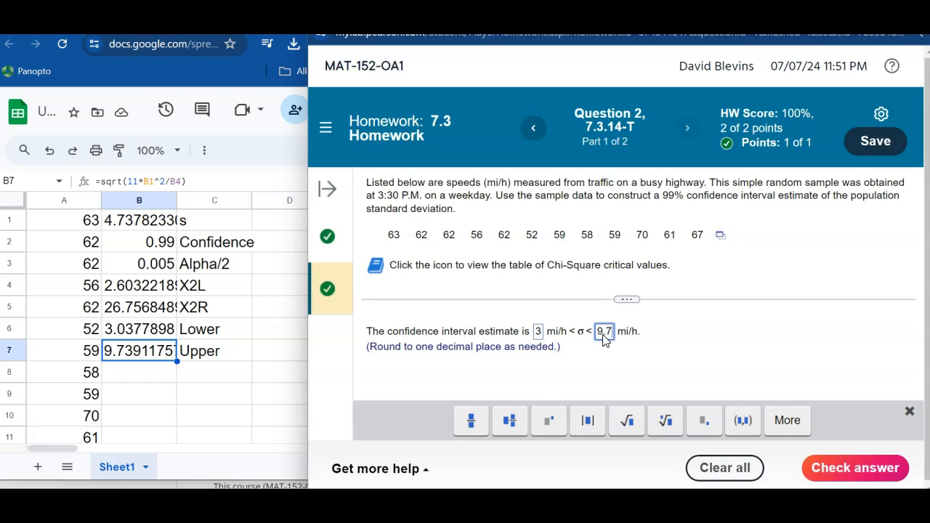
pyautogui.press('Return')
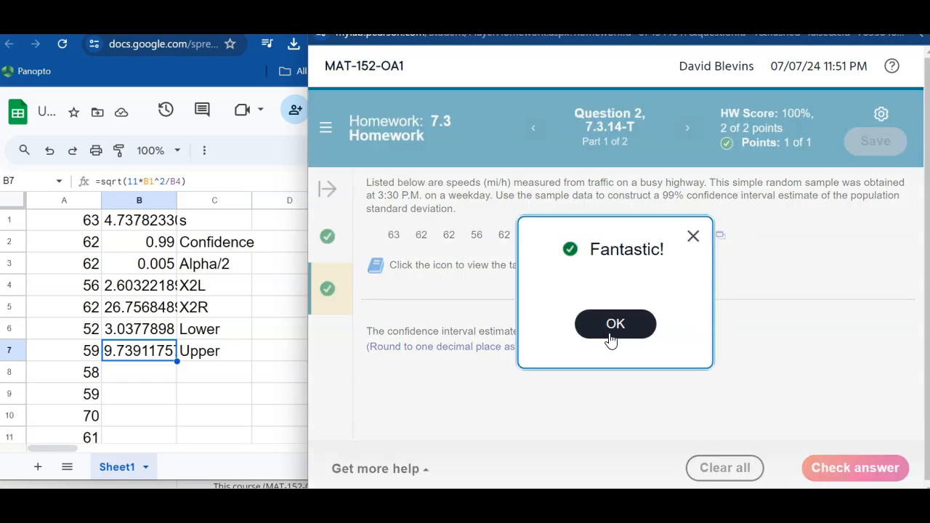
# Continue to part 2, answer it with option B (No, an estimate only for speeds at 3:30 on a weekday), and submit the final check.
pyautogui.click(611, 339)
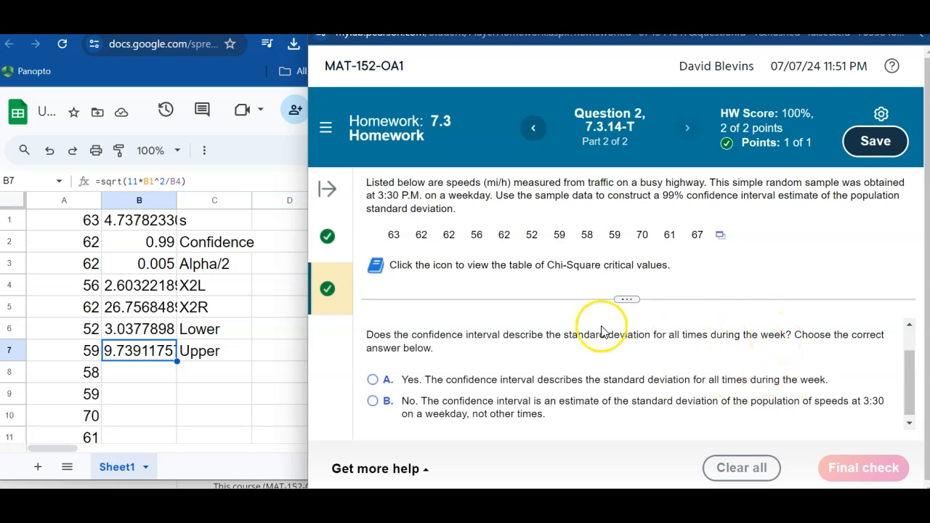
pyautogui.click(375, 398)
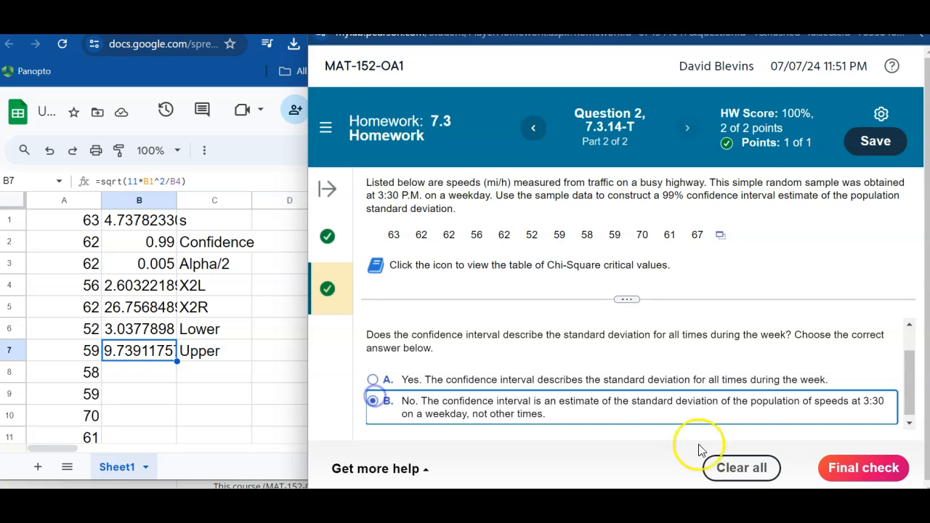
pyautogui.click(859, 469)
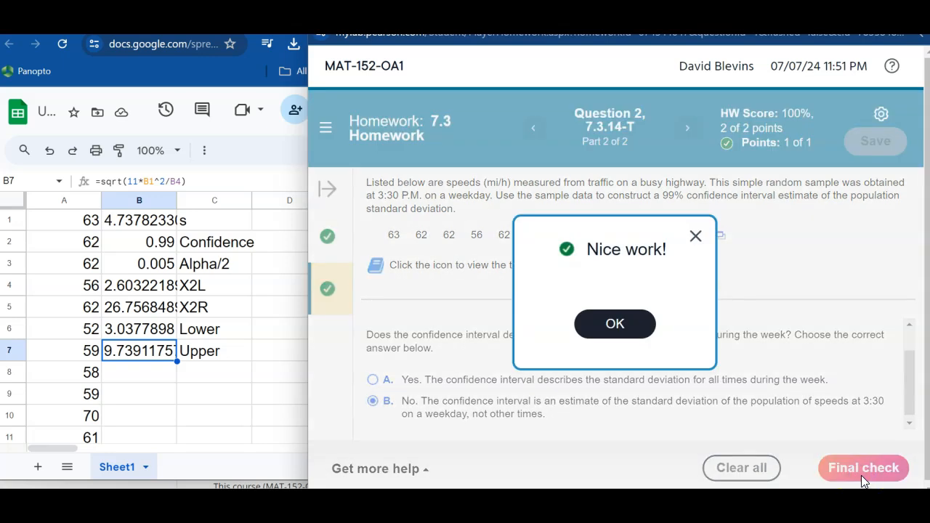